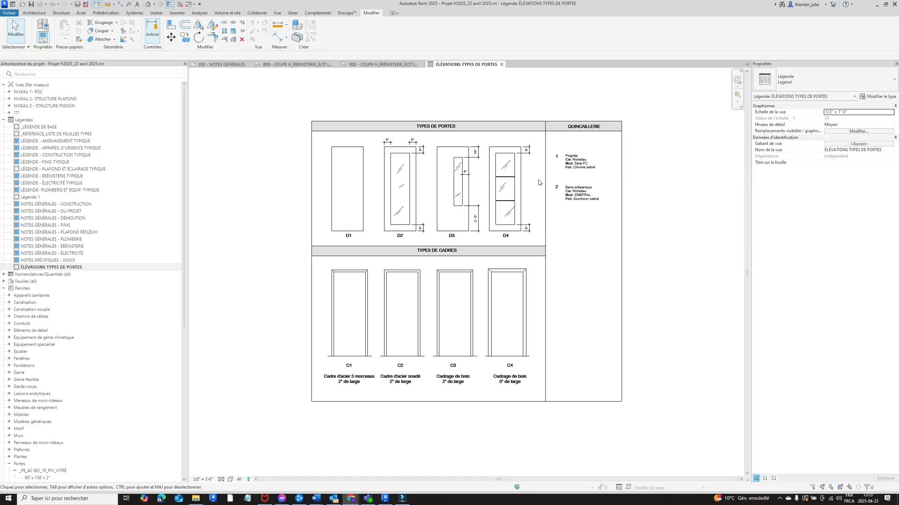
Step: Inspect the individual detail lines that make up door elevation D4 in the door types legend
scroll(445, 188, "up", 1)
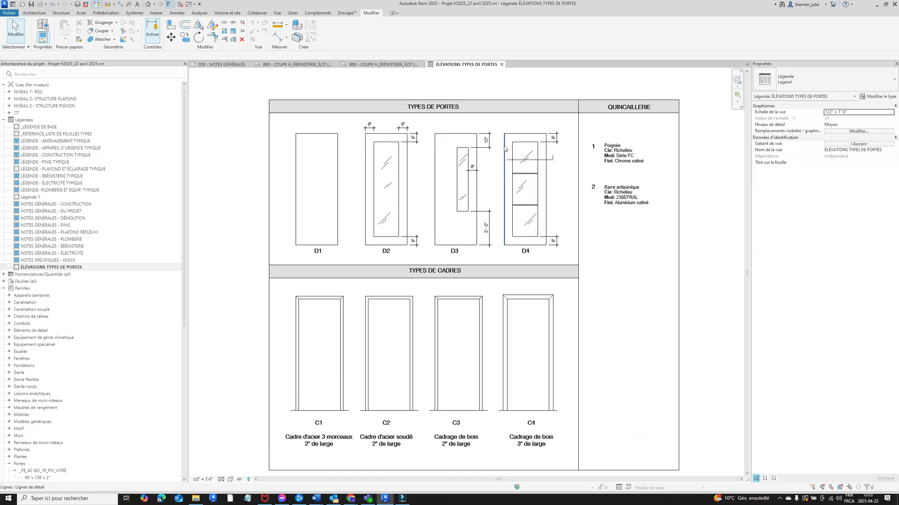
left_click(546, 156)
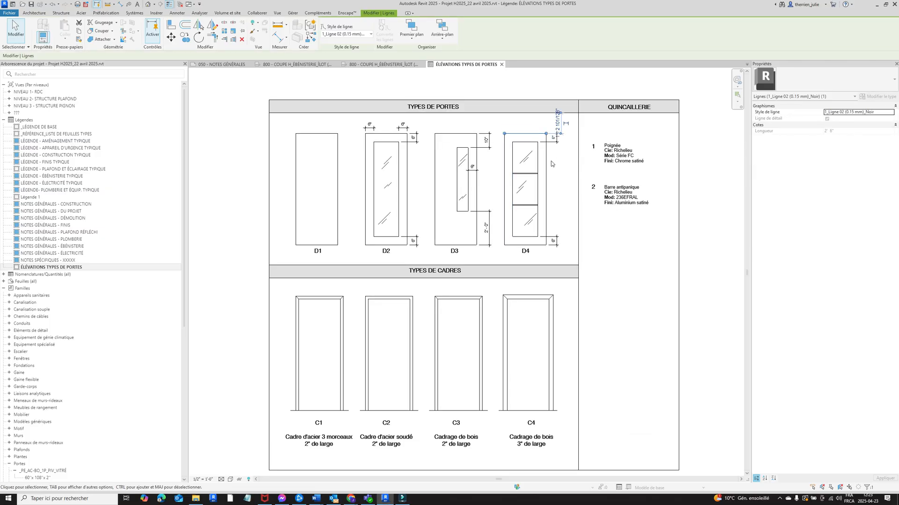
left_click(538, 190)
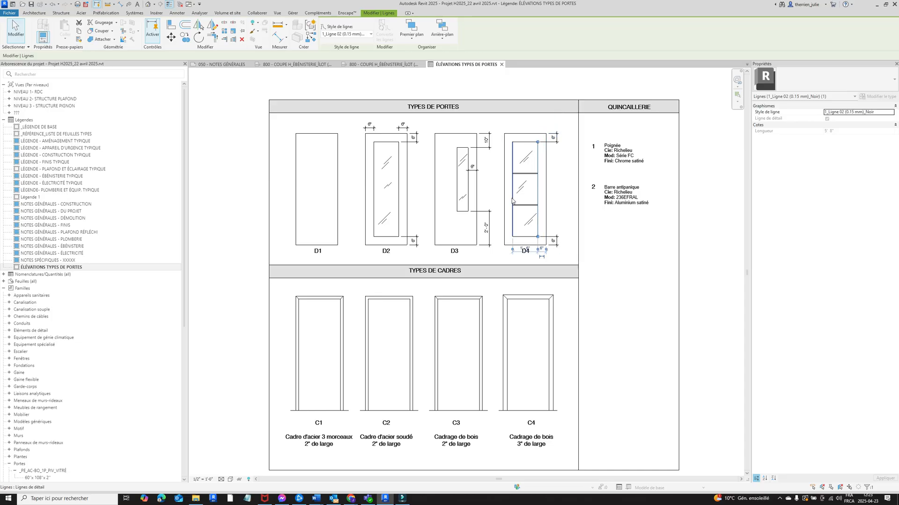
left_click(513, 186)
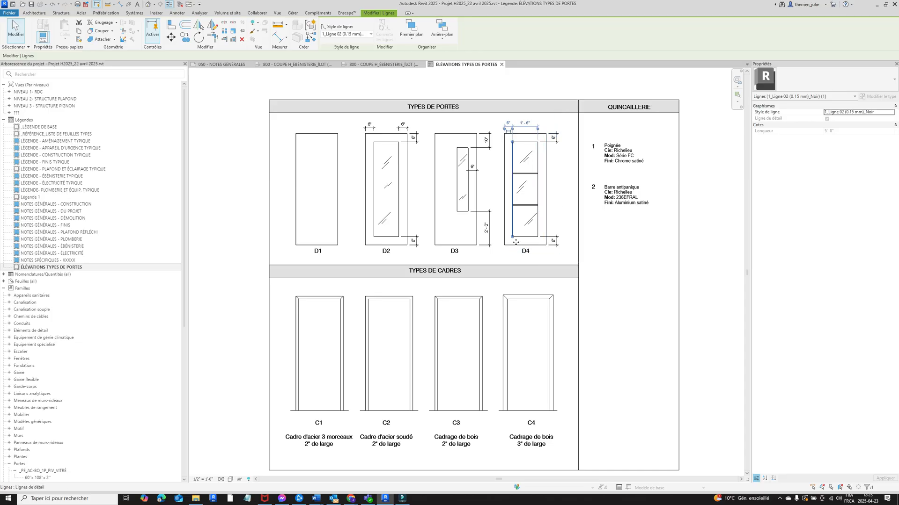
left_click(456, 245)
scroll(381, 253, "down", 2)
left_click(540, 123)
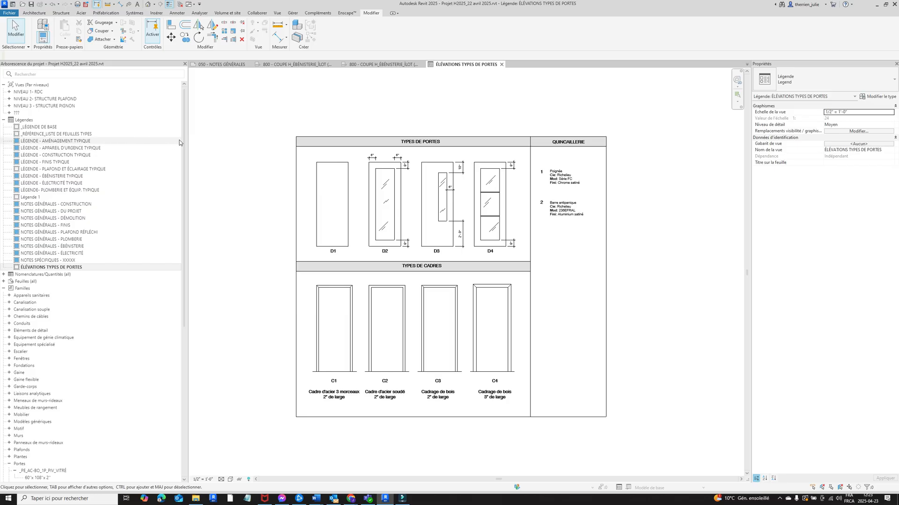
Step: Place the _PE_PVC_PATIO DOUBLE door, type 108" x 108, as a legend component in the empty area beside the Quincaillerie column
left_click_drag(185, 137, 189, 296)
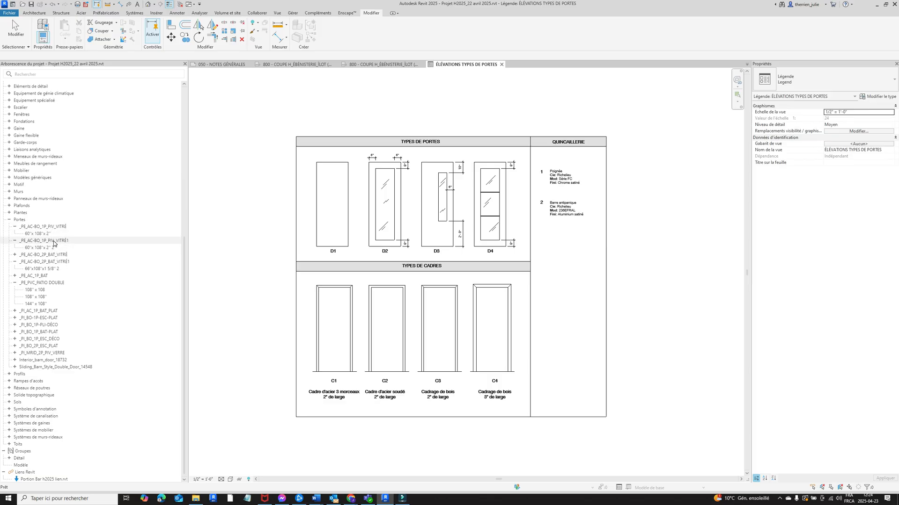
double_click(22, 311)
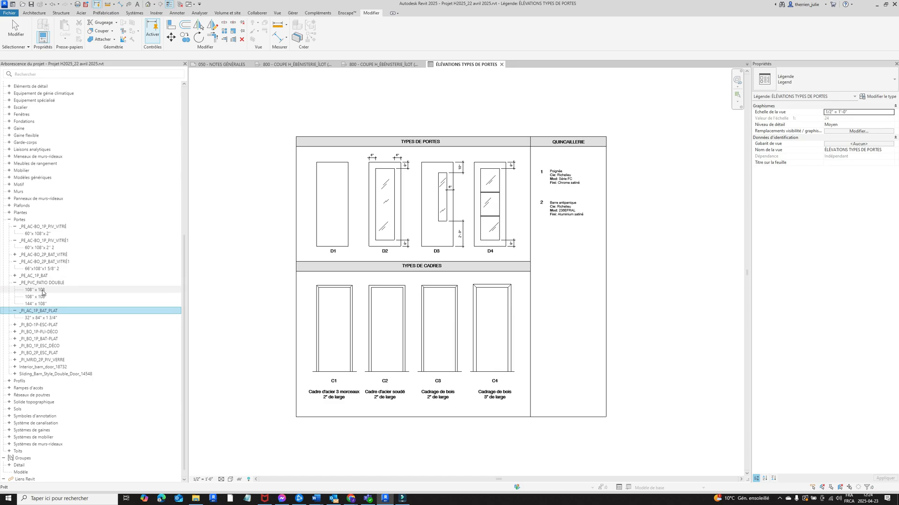
left_click_drag(43, 292, 639, 269)
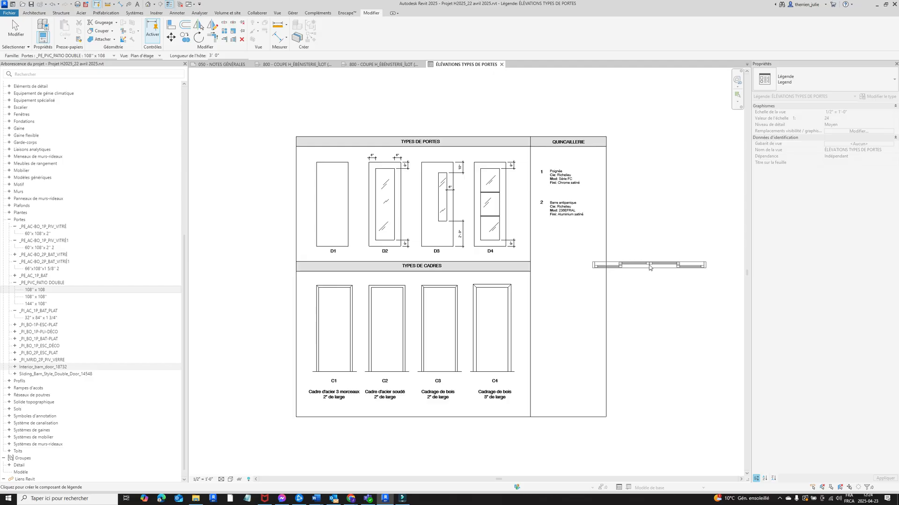
scroll(515, 273, "down", 2)
left_click(625, 263)
scroll(685, 257, "up", 1)
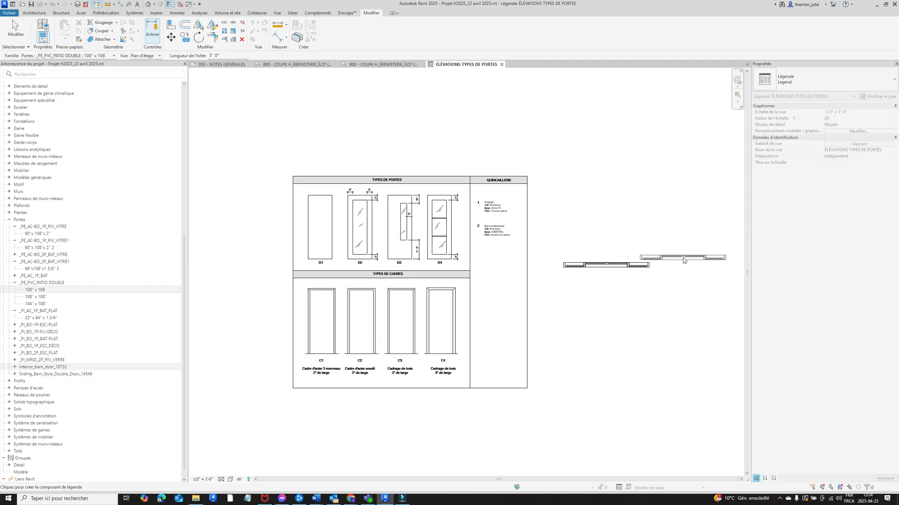
scroll(684, 260, "up", 2)
key("Escape")
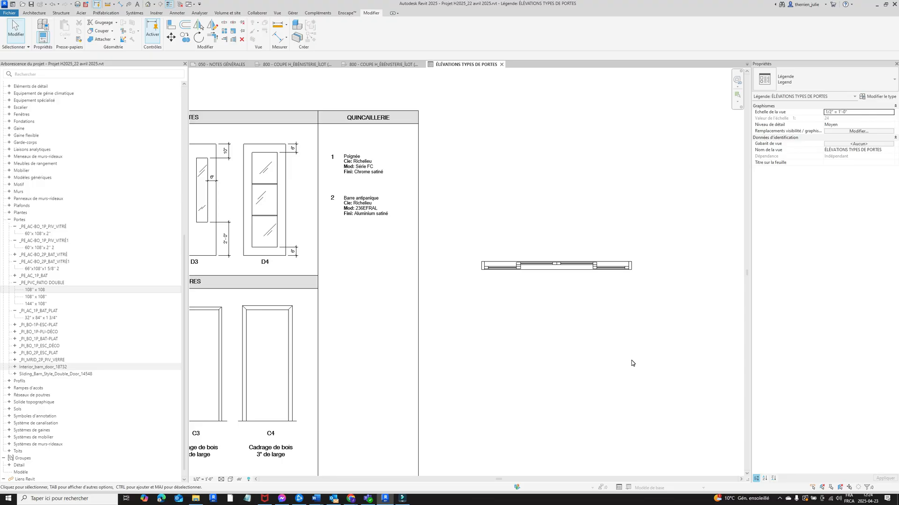
Step: Set the placed patio door component's view direction to Élévation: avant
left_click(589, 267)
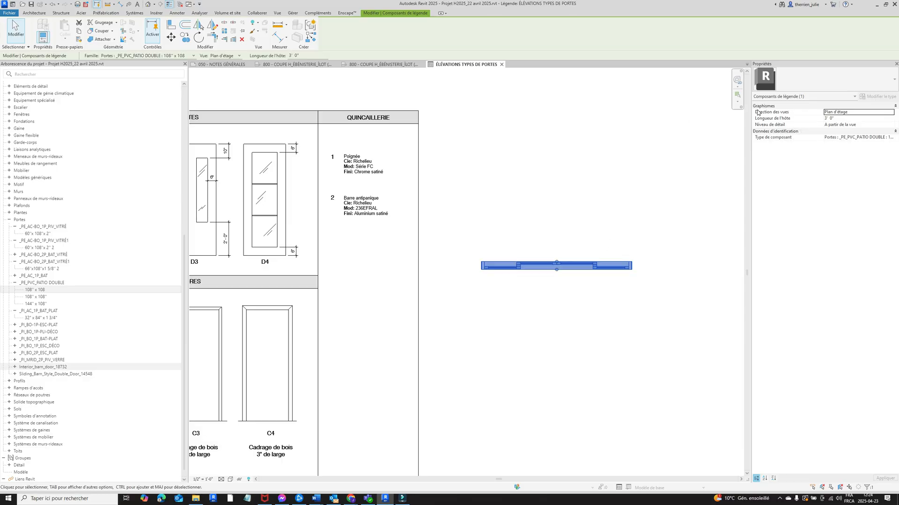
left_click(892, 114)
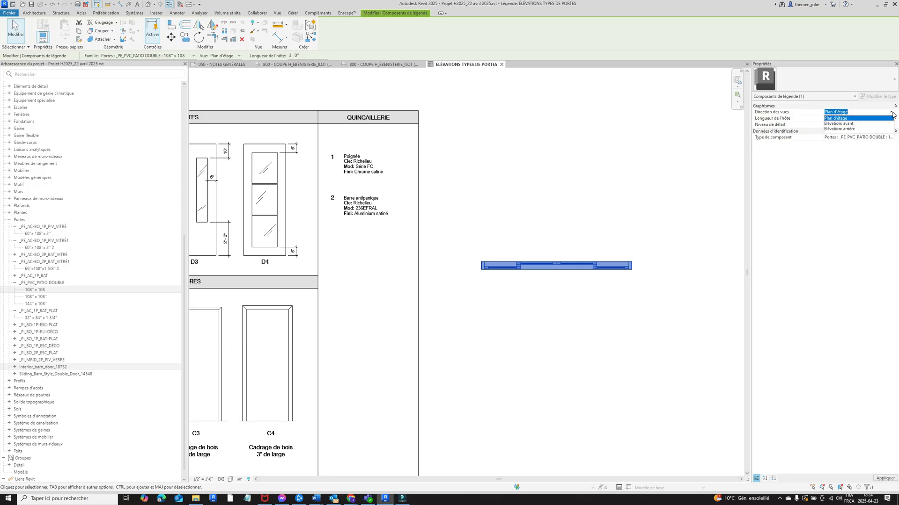
left_click(848, 124)
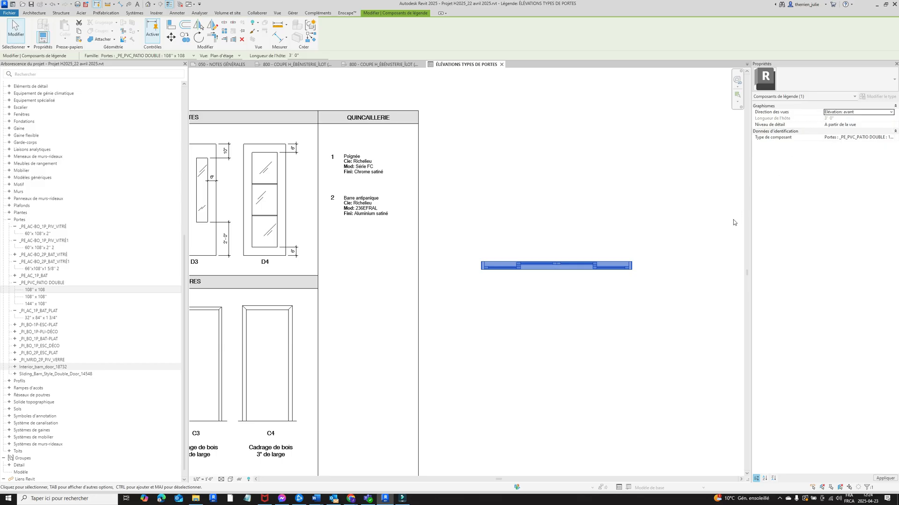
left_click(695, 243)
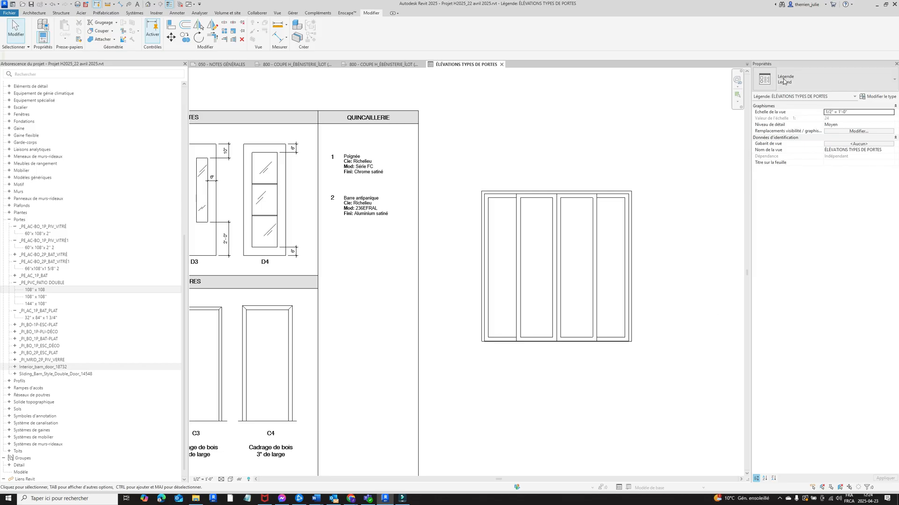
Step: Set the patio door component's view direction to Élévation: arrière
left_click(631, 195)
left_click(884, 113)
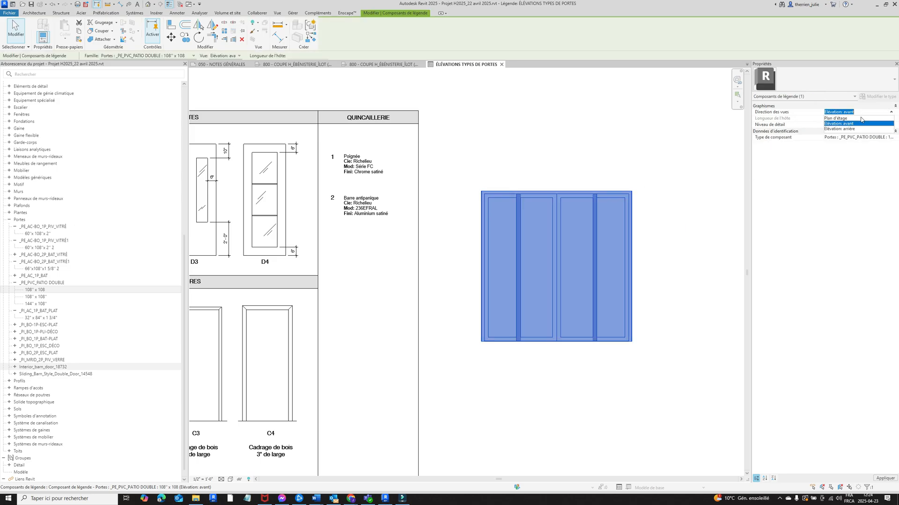
left_click(851, 132)
left_click(595, 168)
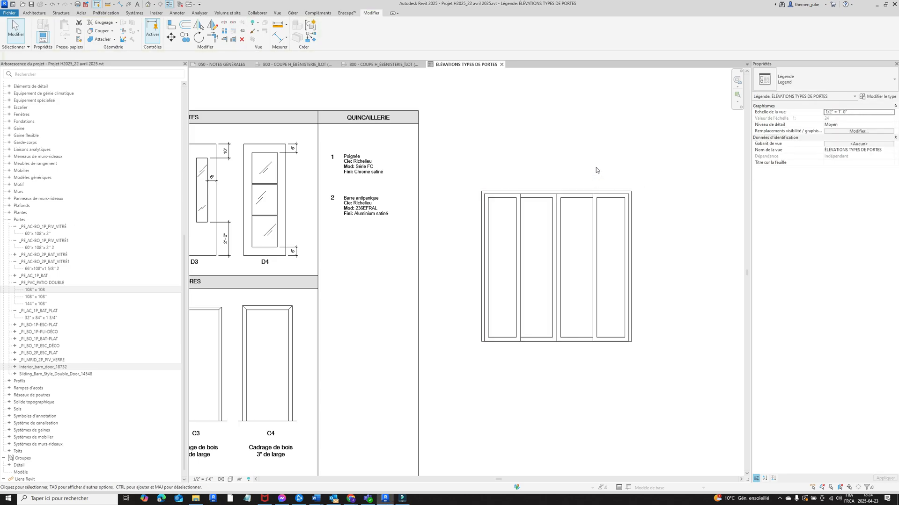
Step: Try the Élevé and Moyen detail levels on the patio door component
left_click(627, 222)
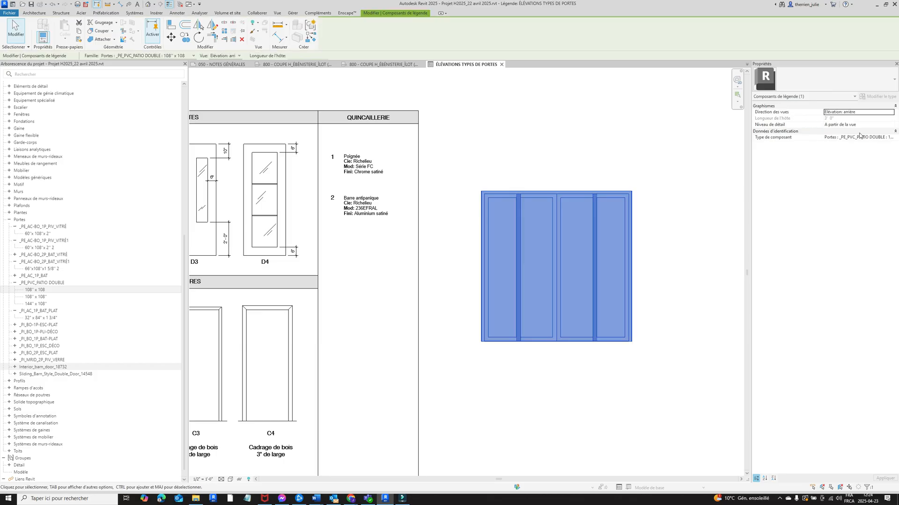
left_click(892, 126)
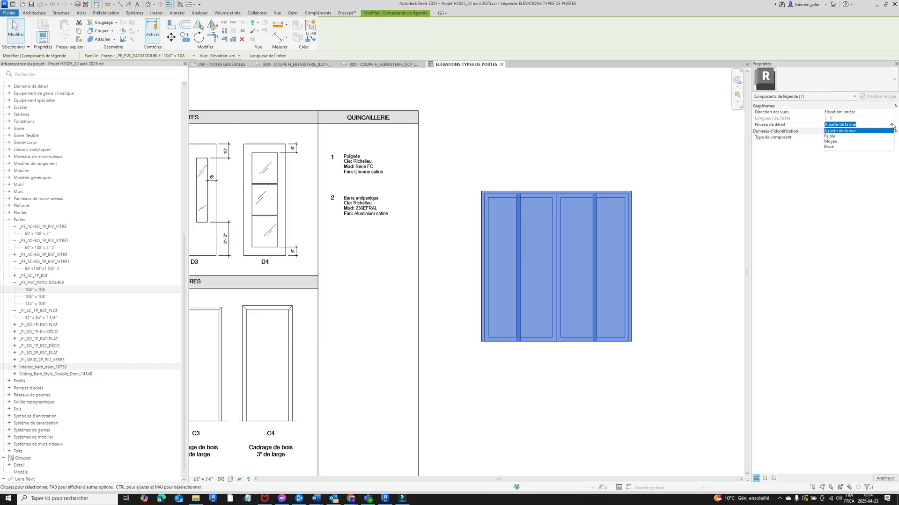
left_click(829, 144)
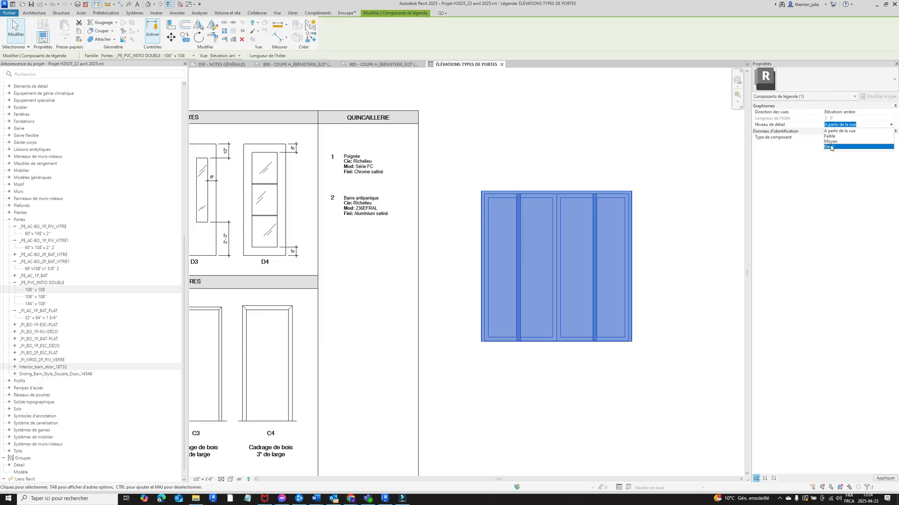
left_click(650, 162)
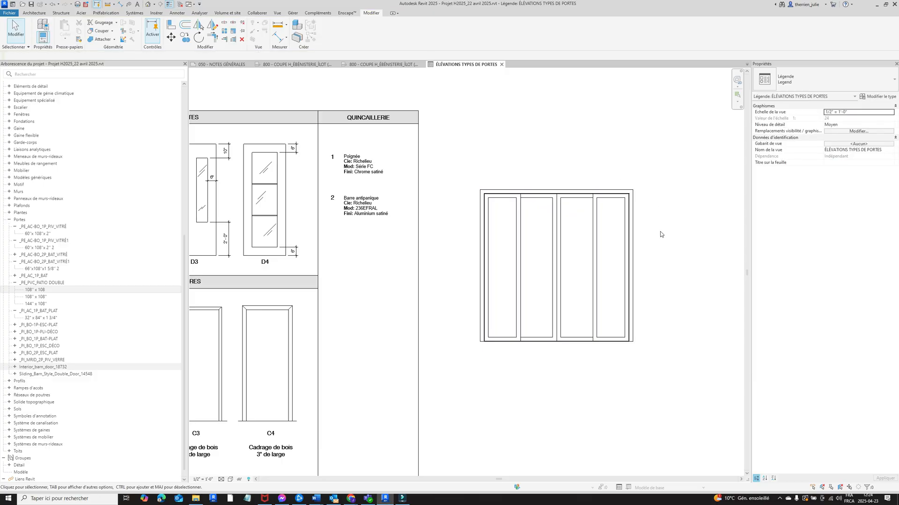
left_click(625, 207)
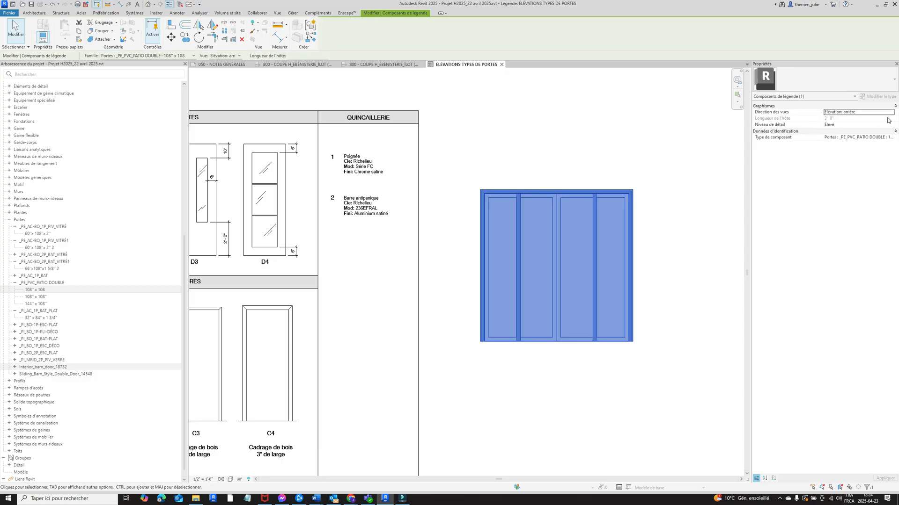
left_click(890, 125)
left_click(835, 142)
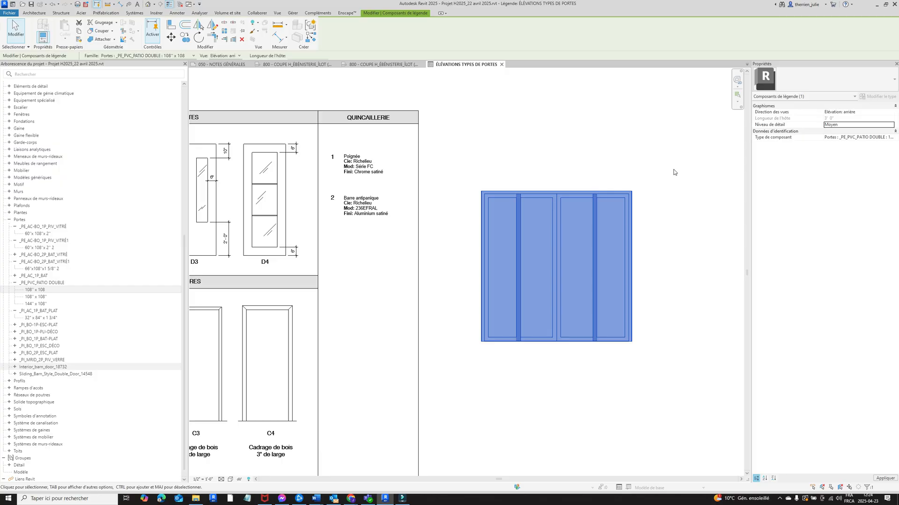
left_click(674, 169)
Step: Set the patio door component's detail level to Faible
left_click(601, 192)
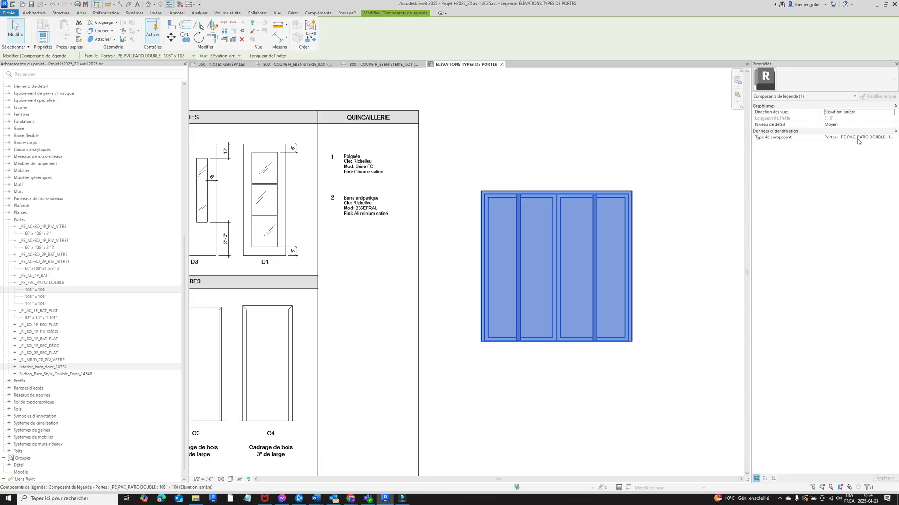
left_click(892, 125)
left_click(858, 131)
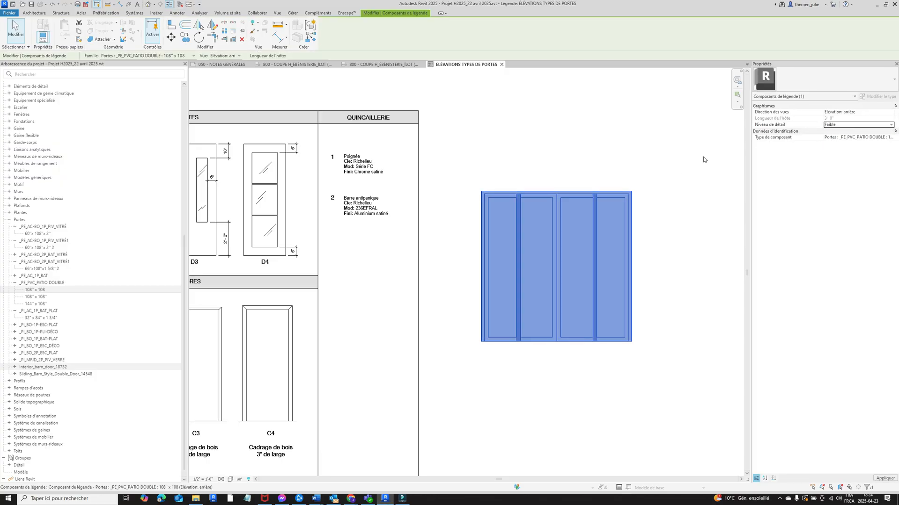
left_click(648, 165)
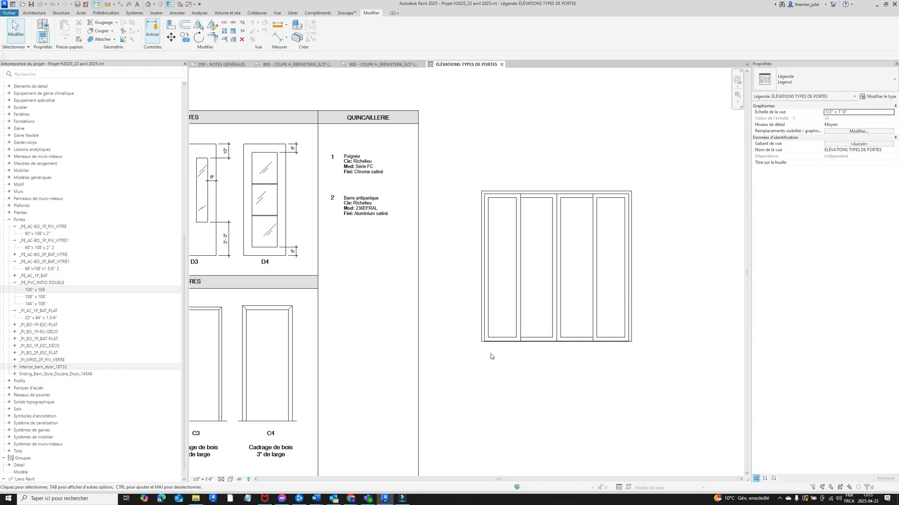
Step: Select the patio door component and check which of its properties can be edited from the legend
left_click(482, 285)
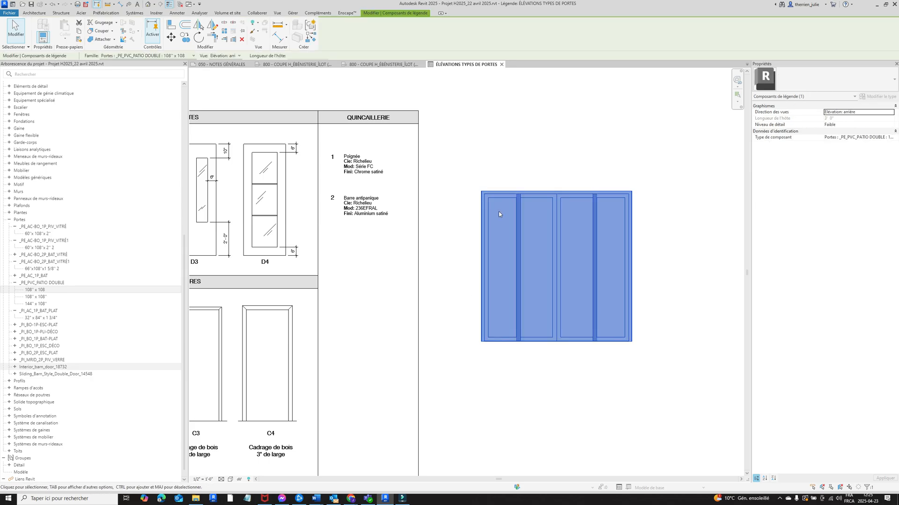
key("Escape")
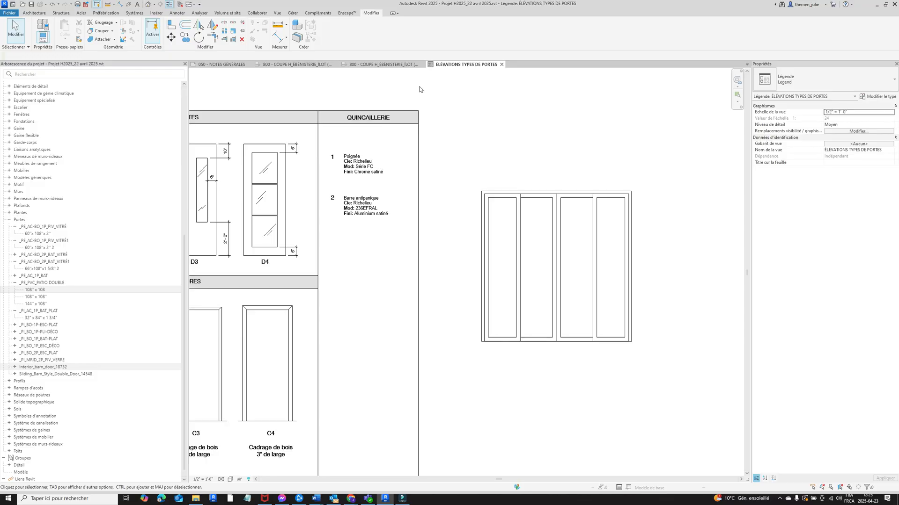
left_click(581, 197)
left_click(580, 196)
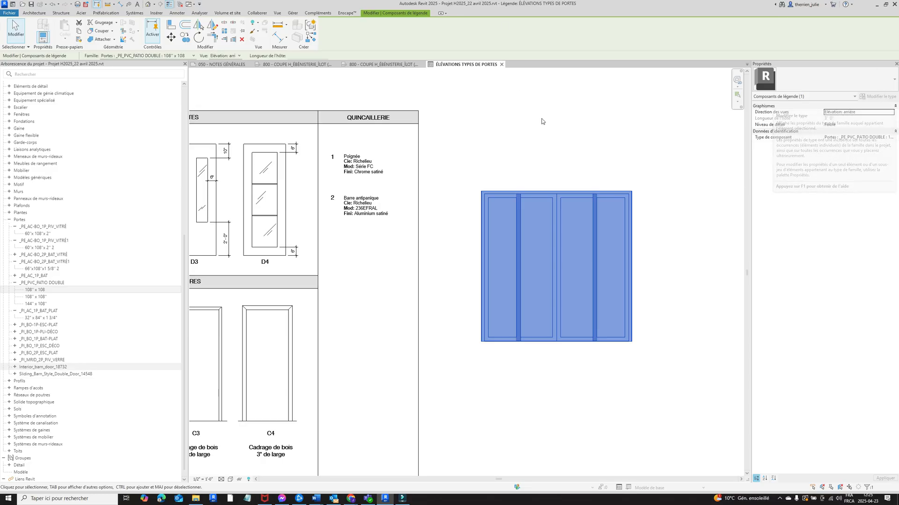
left_click(553, 133)
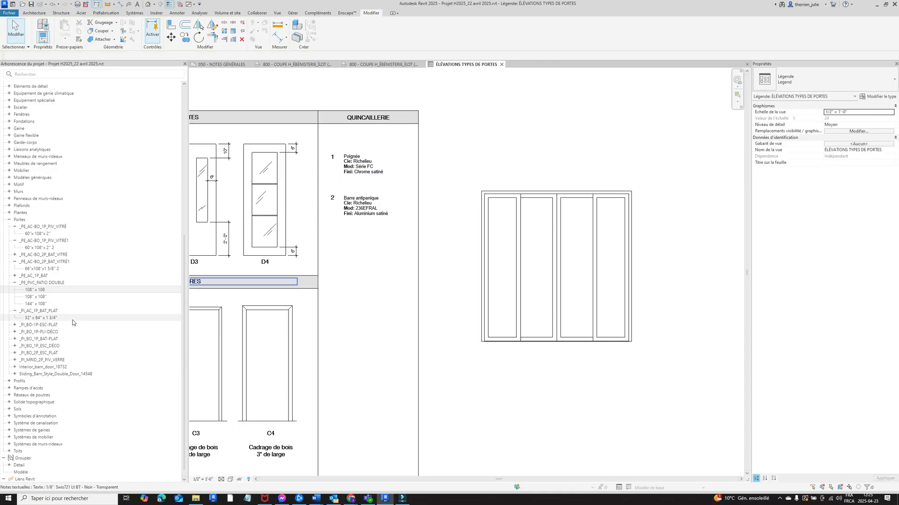
Step: Place the _PI_BO_1P-PLI-DÉCO folding door, type 32" x 80" x 1 3/8", as a legend component beside the patio door
left_click(15, 333)
left_click_drag(47, 343, 686, 234)
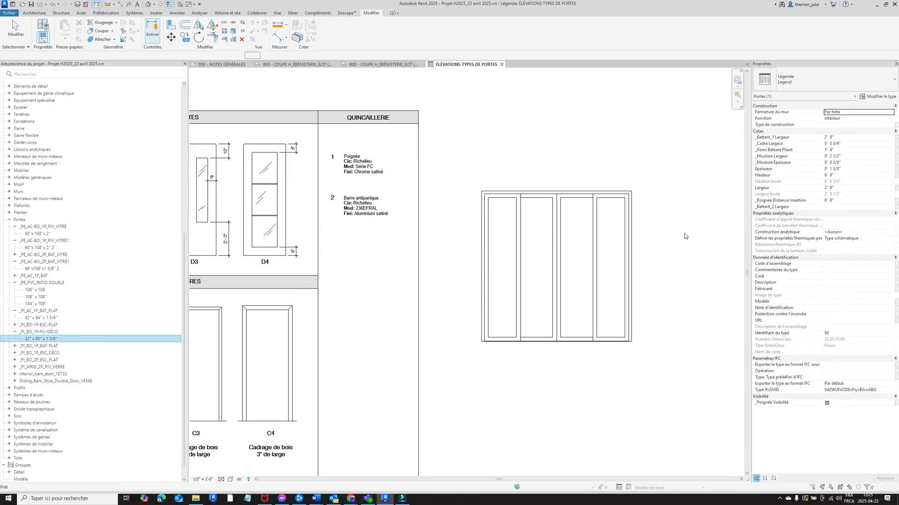
scroll(397, 251, "down", 4)
scroll(474, 271, "up", 4)
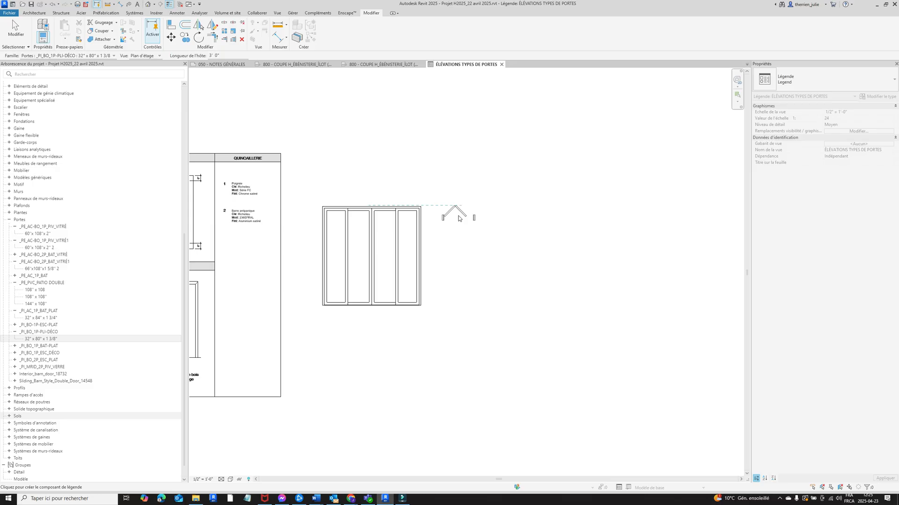
left_click(457, 214)
key("Escape")
Step: Set the folding door component's view direction to Élévation: avant
left_click(471, 218)
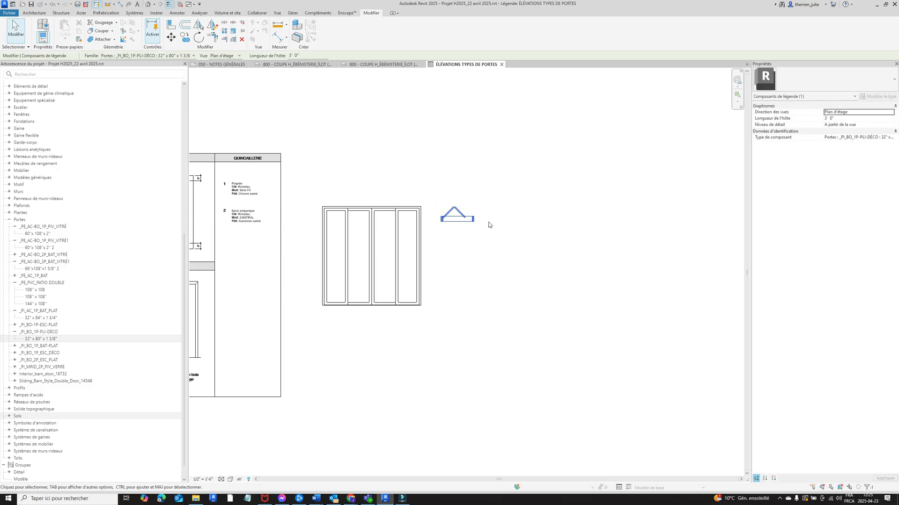
left_click(884, 111)
left_click(845, 129)
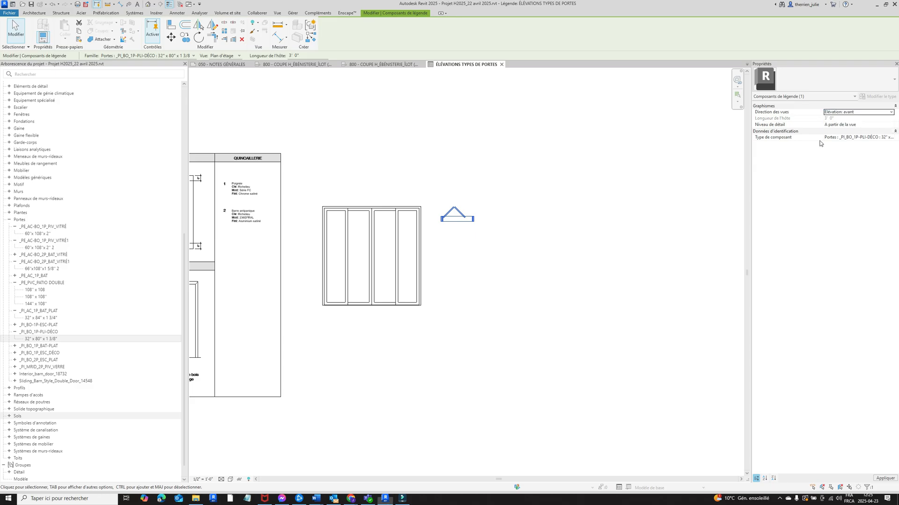
left_click(586, 243)
Step: Move the folding door elevation down so its base lines up with the patio door's base
left_click_drag(464, 232, 466, 285)
left_click(526, 283)
scroll(463, 281, "up", 5)
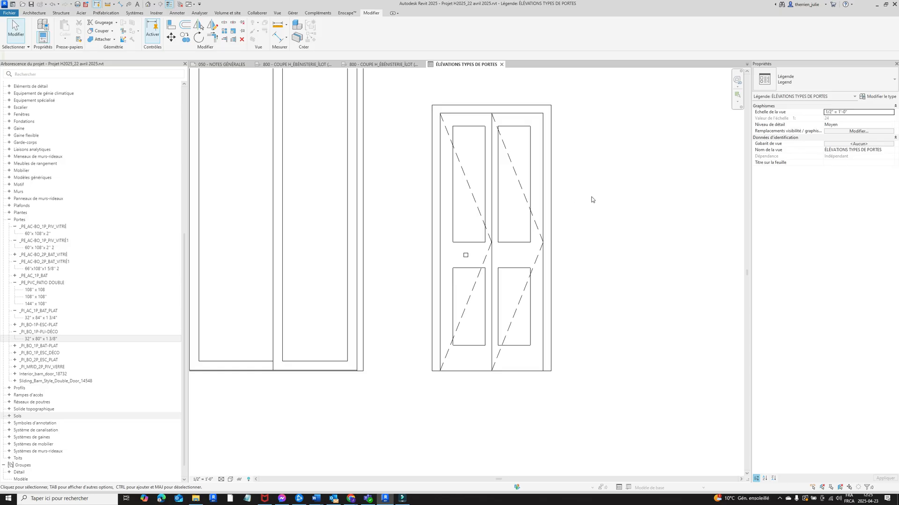
scroll(552, 222, "down", 3)
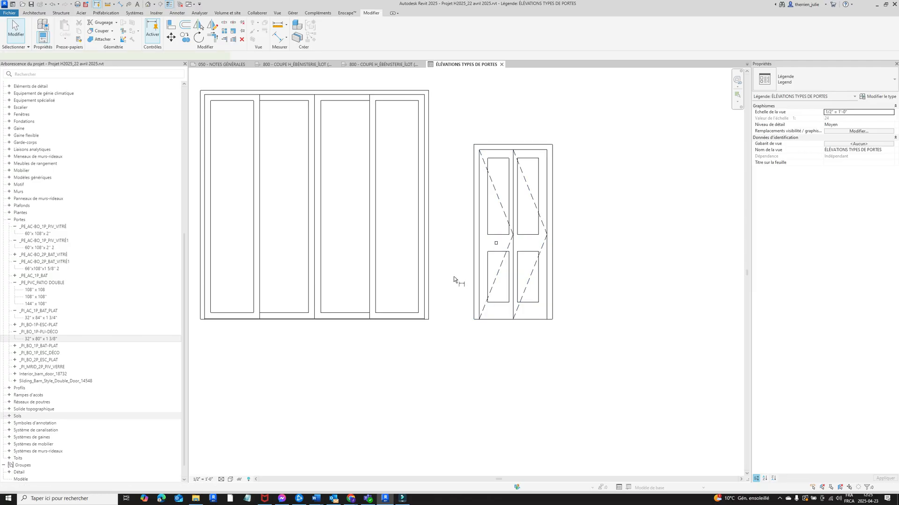
Step: Add an aligned dimension across the folding door's opening width, placed below the elevation
key("d")
key("i")
left_click(481, 281)
left_click(547, 282)
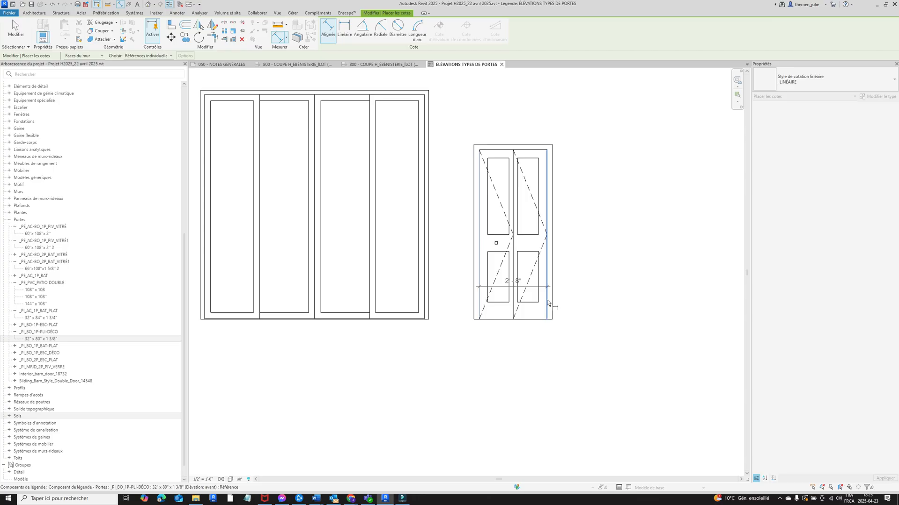
left_click(545, 346)
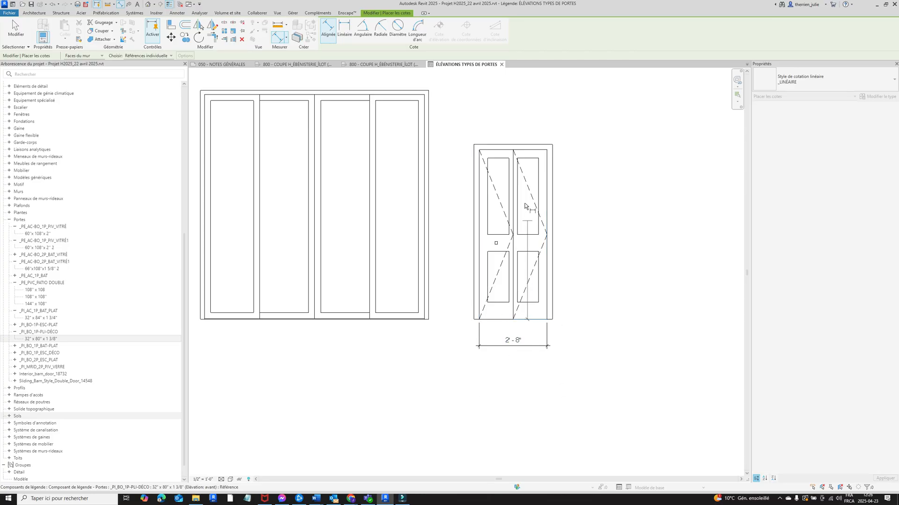
Step: Add an aligned dimension for the folding door's opening height, placed to the right of the elevation
left_click(530, 150)
left_click(530, 319)
left_click(612, 196)
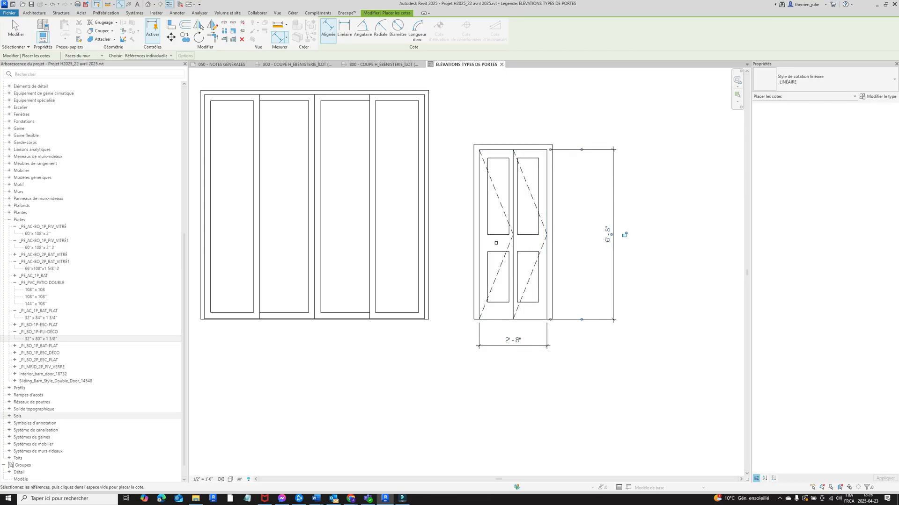
scroll(528, 162, "down", 1)
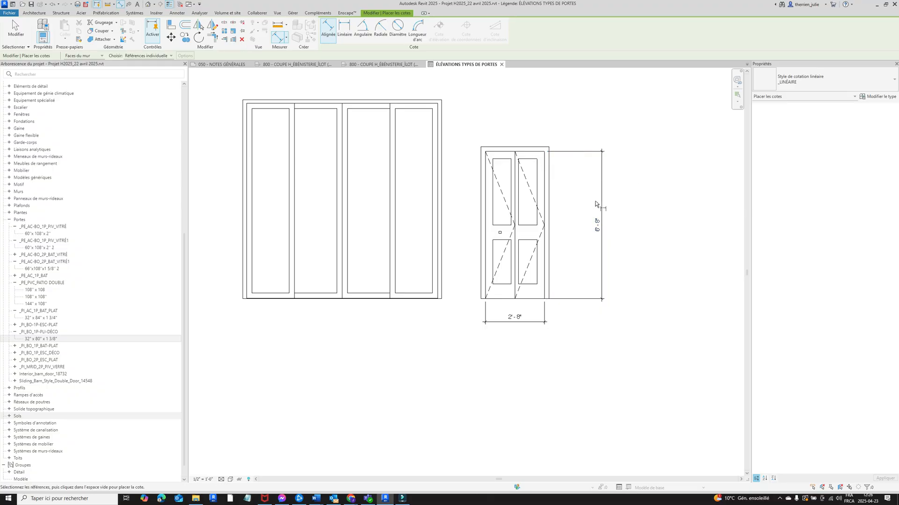
key("Escape")
key("Escape")
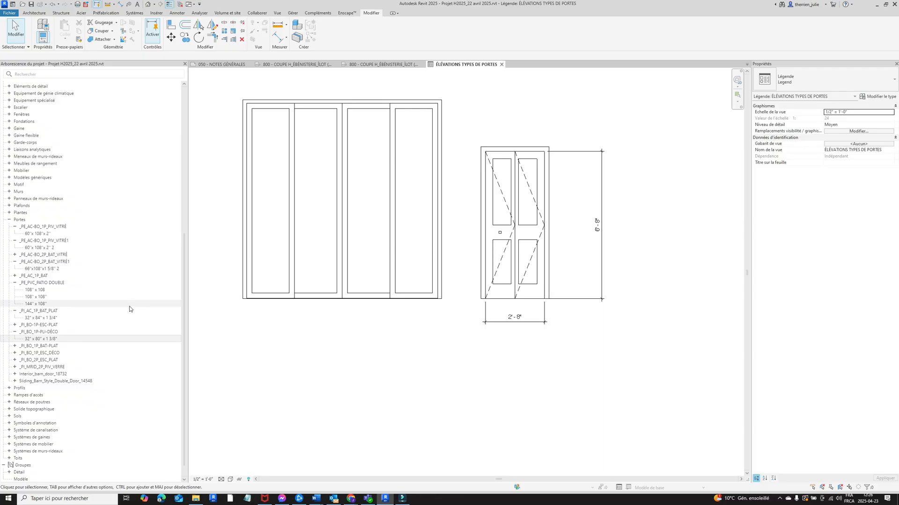
Step: Check what kind of element the first 120V outlet symbol in the LÉGENDE - ÉLECTRICITÉ TYPIQUE legend is
scroll(129, 309, "up", 10)
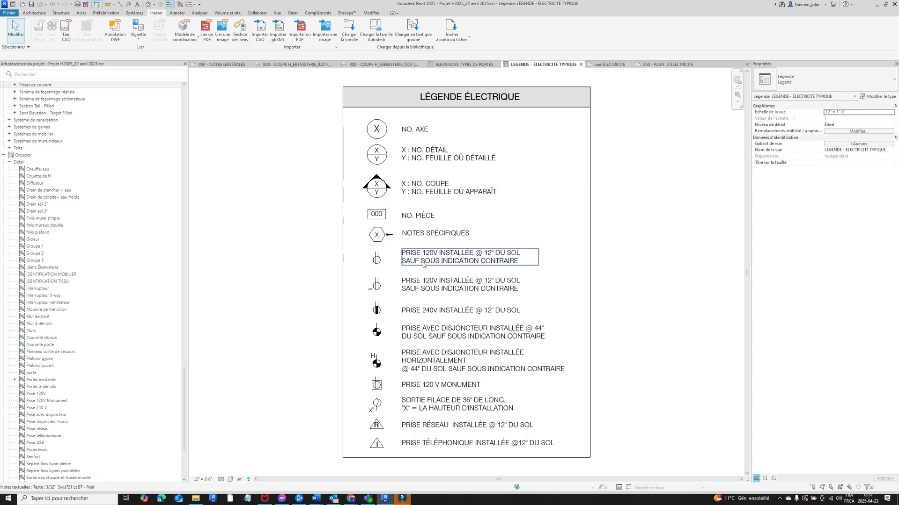
left_click(379, 266)
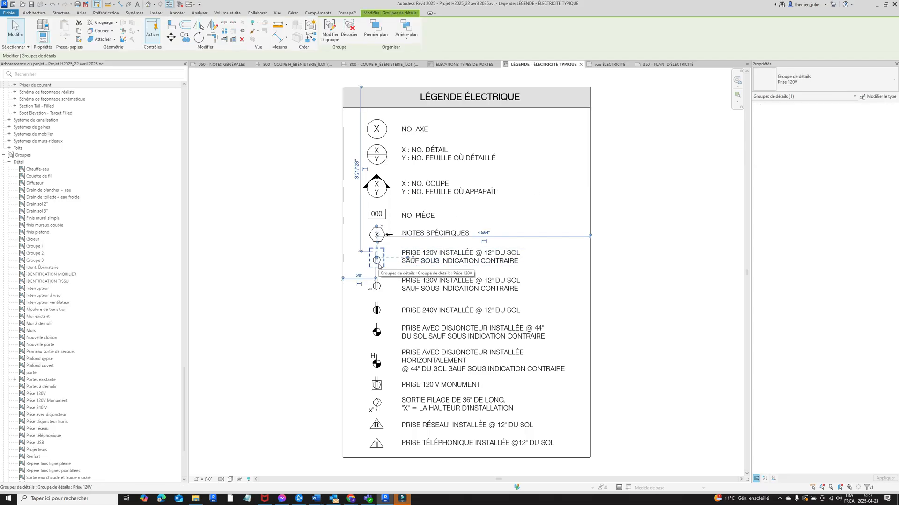
left_click(304, 279)
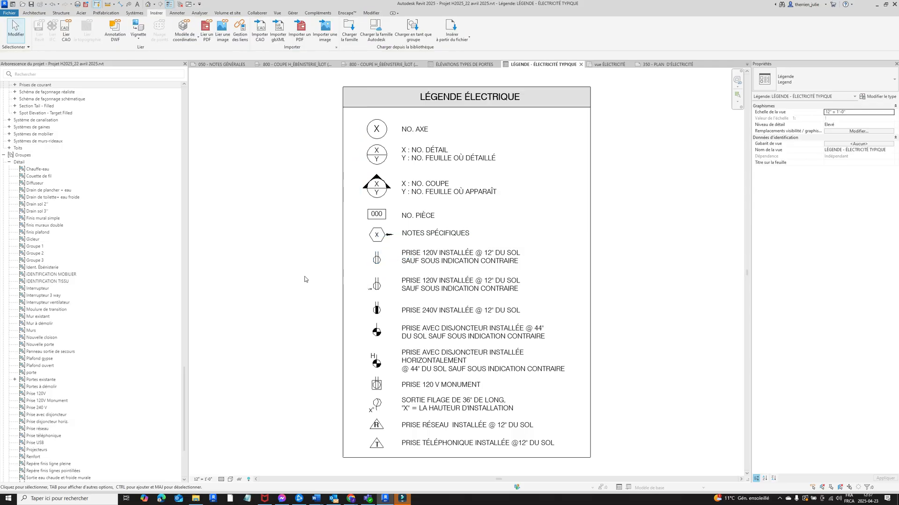
Step: Search the project browser for "prise" and place the Prise de courant_Mural_600V symbol beside the USB outlet symbol in the legend
left_click(47, 73)
type("prise")
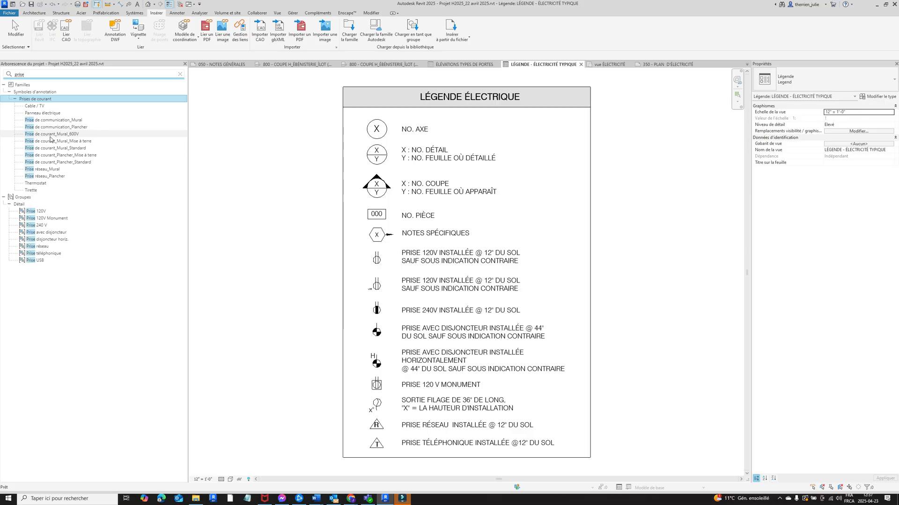
left_click_drag(50, 137, 354, 327)
scroll(354, 324, "up", 3)
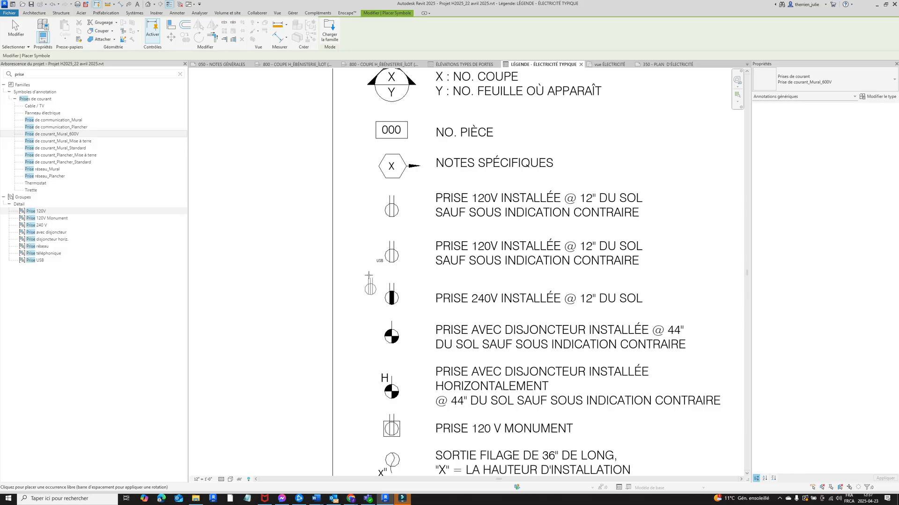
scroll(364, 260, "down", 3)
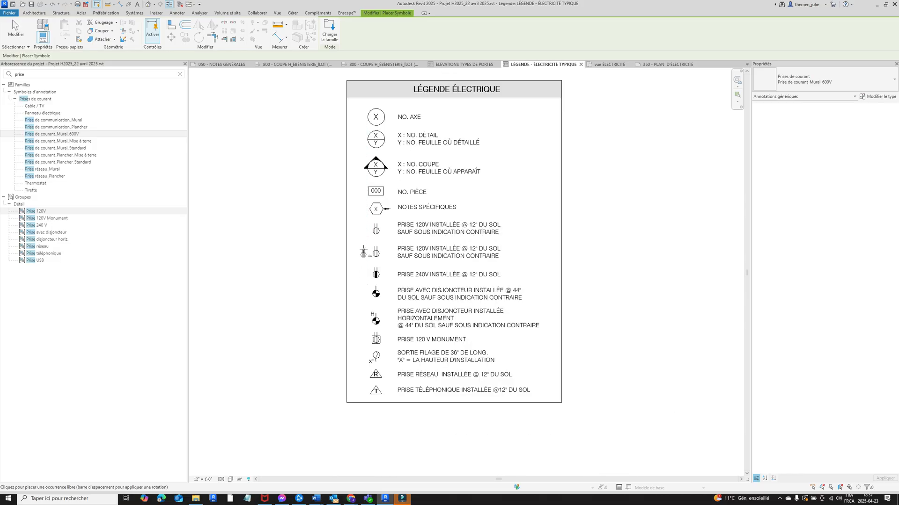
left_click(363, 257)
scroll(429, 278, "up", 5)
key("Escape")
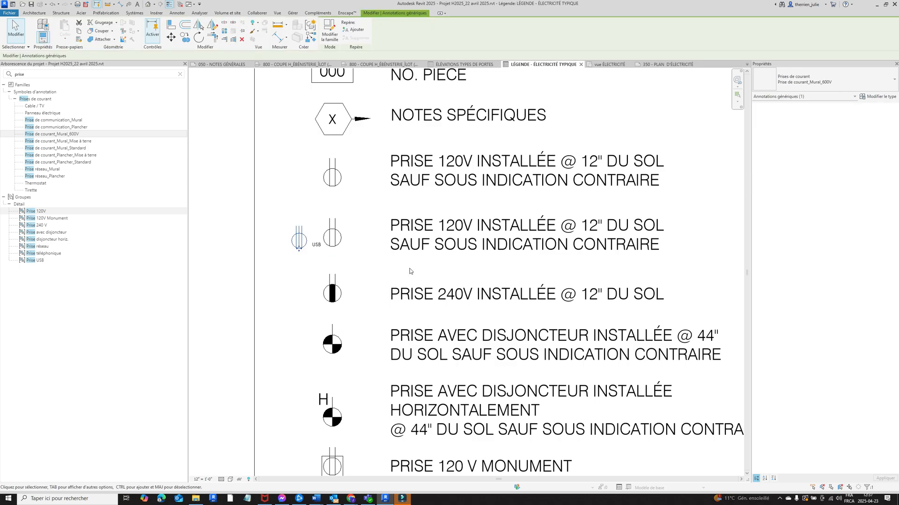
left_click(490, 307)
key("Escape")
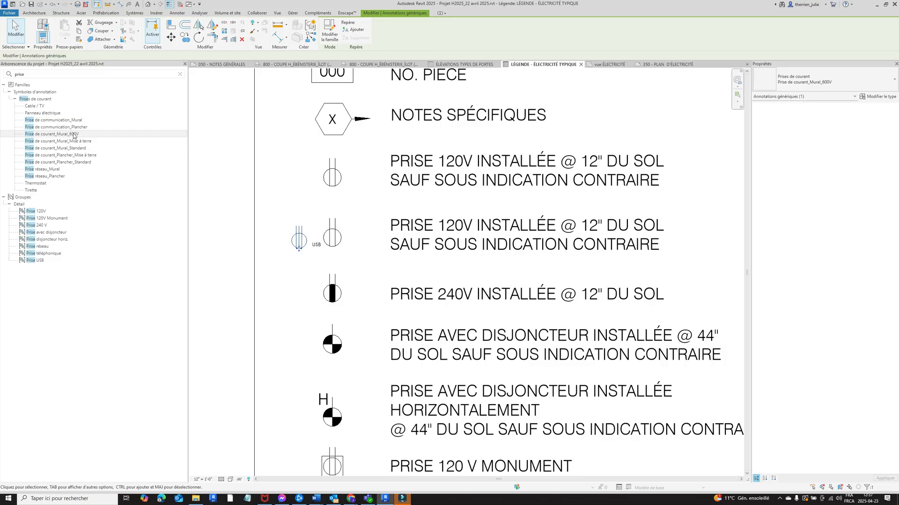
Step: Place the Prise de courant_Mural_Mise à terre symbol beside the 240V outlet symbol in the legend
left_click_drag(56, 141, 299, 290)
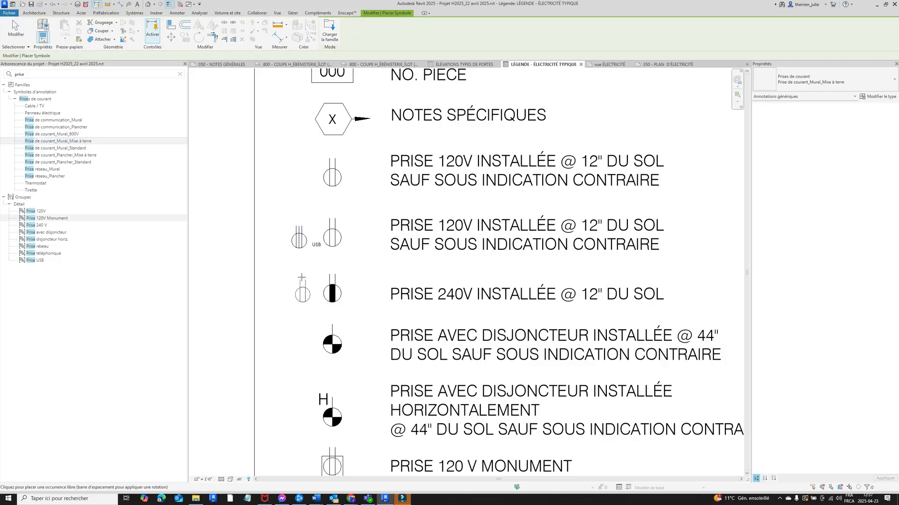
left_click(299, 300)
key("Escape")
key("Escape")
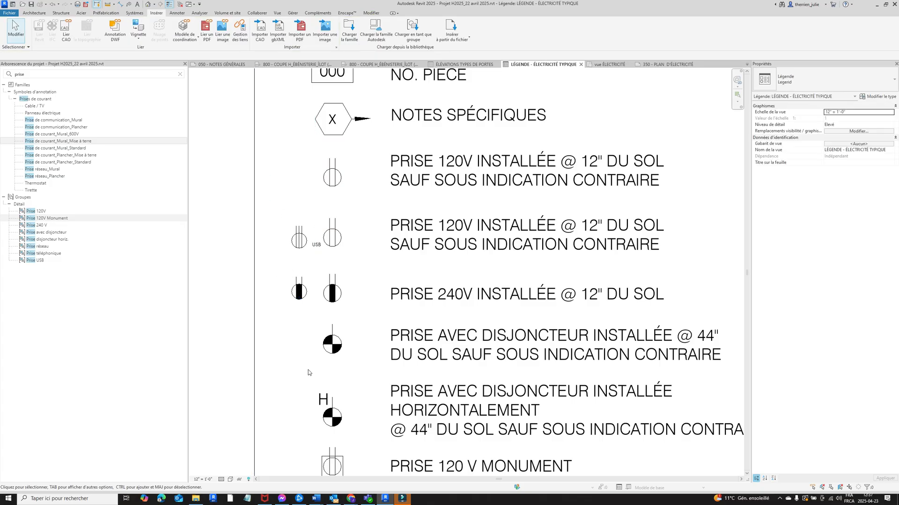